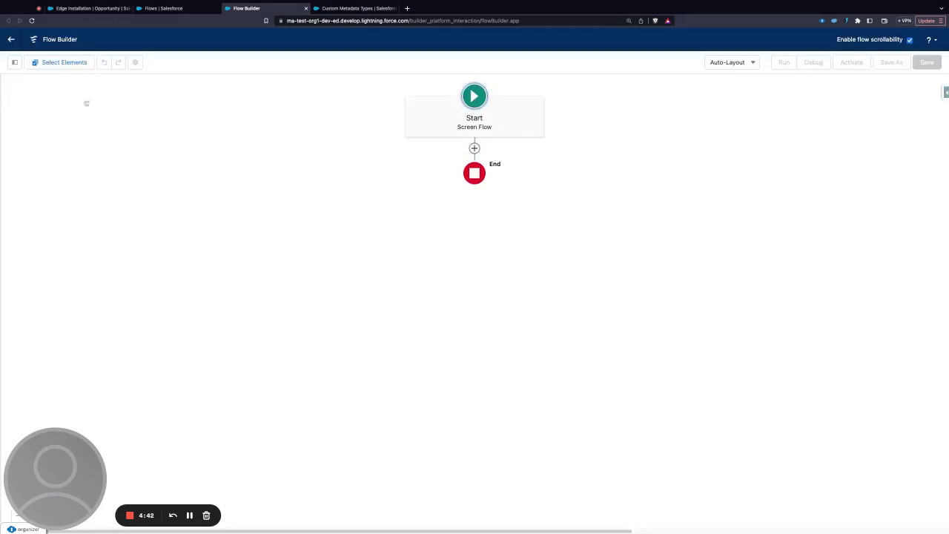
# Add a Screen element after Start and place the custom Blackthorn Virtual Terminal component on it
pyautogui.click(475, 148)
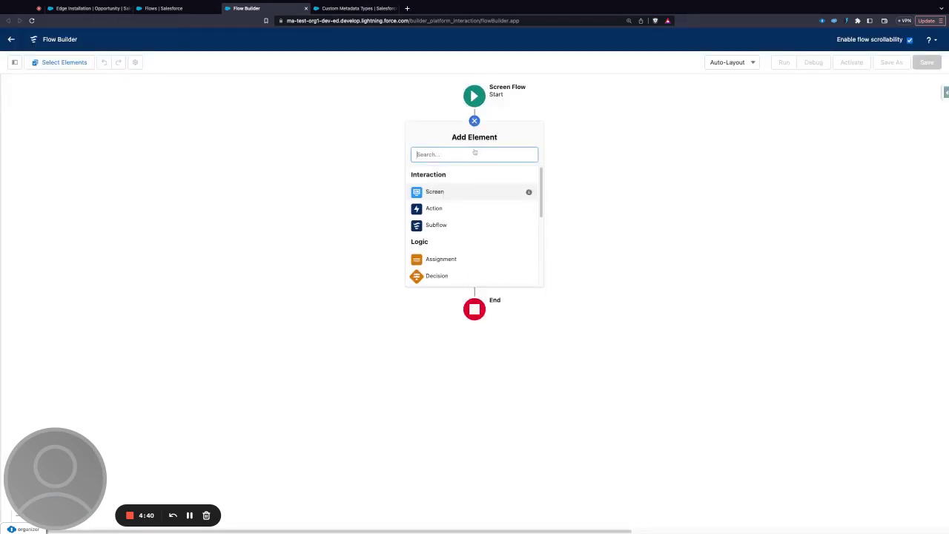
pyautogui.click(436, 195)
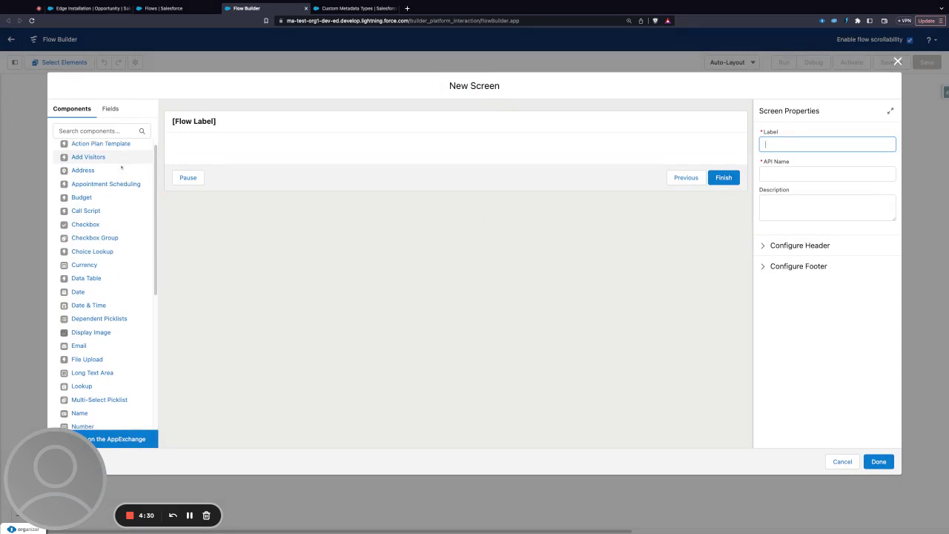
pyautogui.scroll(-6, 123, 178)
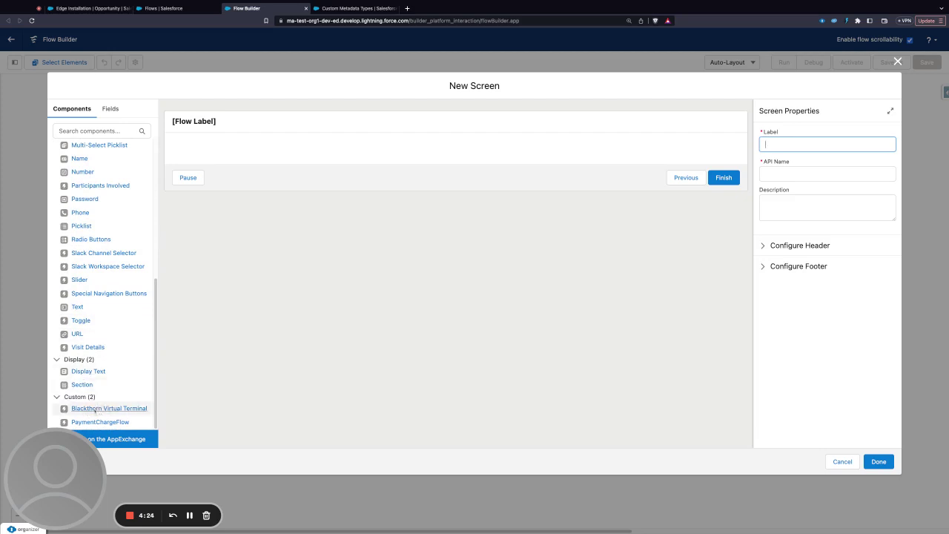
pyautogui.click(94, 410)
pyautogui.moveTo(95, 409); pyautogui.dragTo(245, 152)
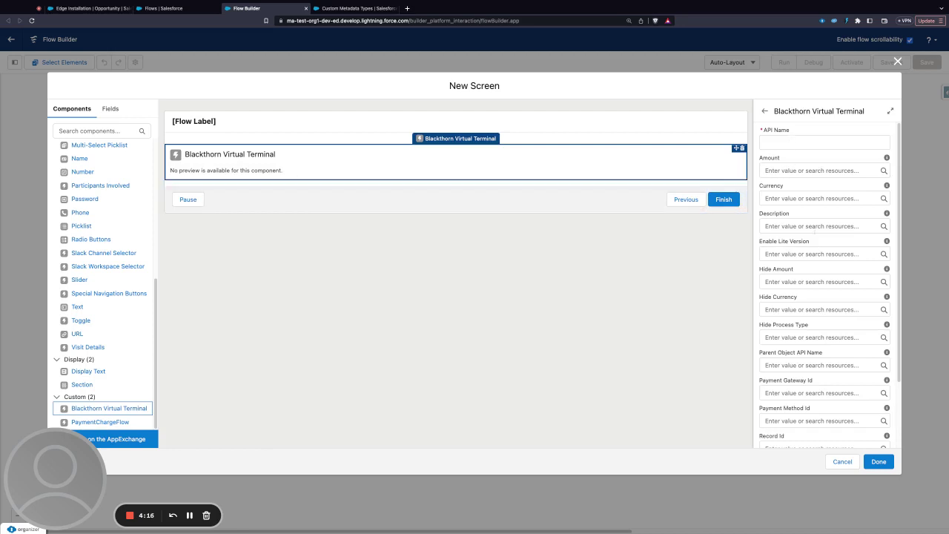
# Set the Blackthorn Virtual Terminal component's API name to VTLWC
pyautogui.scroll(-3, 815, 224)
pyautogui.scroll(3, 818, 218)
pyautogui.click(799, 142)
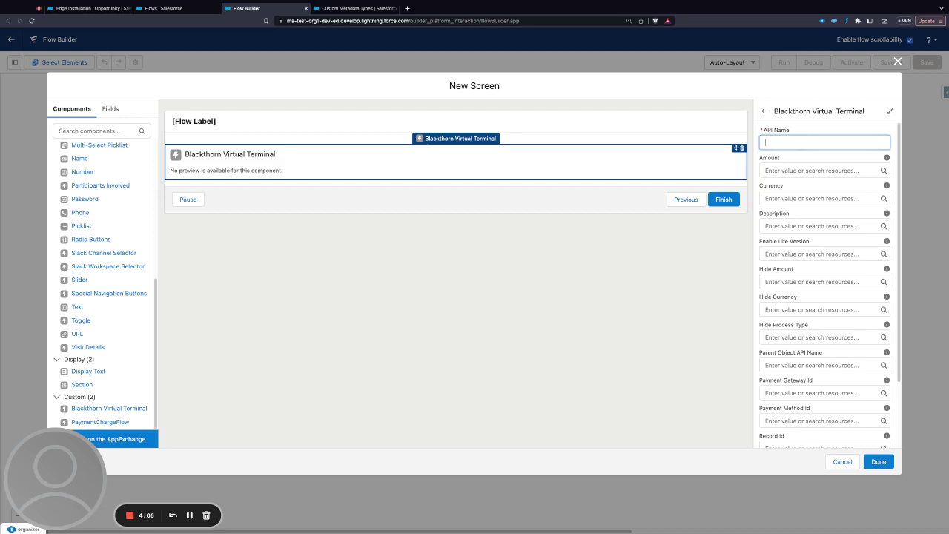
pyautogui.write('VTLE')
pyautogui.press('BackSpace')
pyautogui.write('WC')
# Try a fixed Amount of 500 for the terminal component and clear it again
pyautogui.click(816, 170)
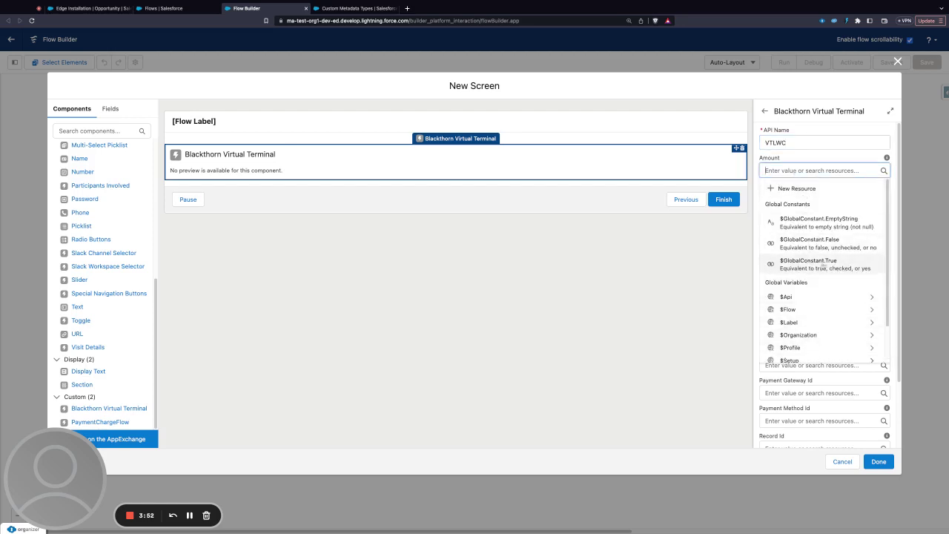
pyautogui.write('5')
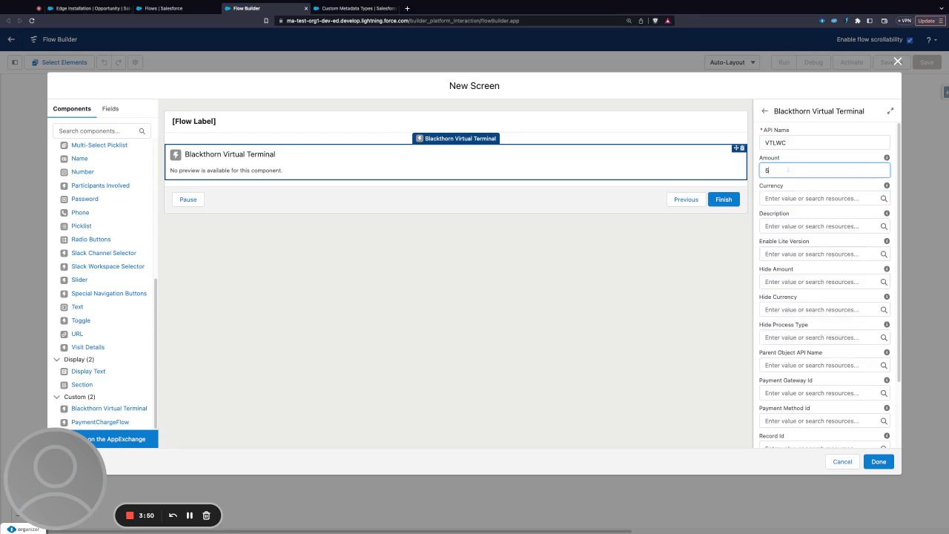
pyautogui.write('00')
pyautogui.doubleClick(786, 170)
pyautogui.press('BackSpace')
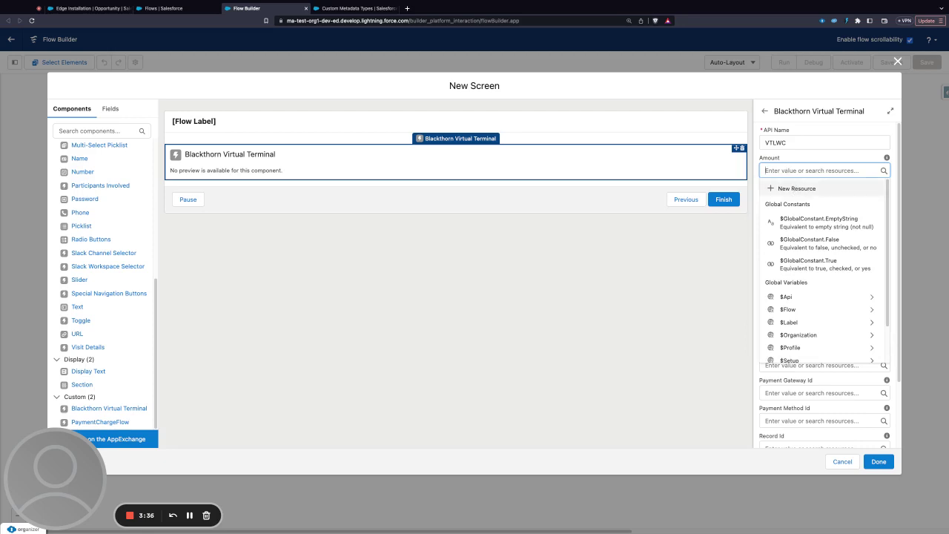
# Create a new Variable resource from the Amount property, with the API name recordId
pyautogui.click(796, 189)
pyautogui.click(452, 243)
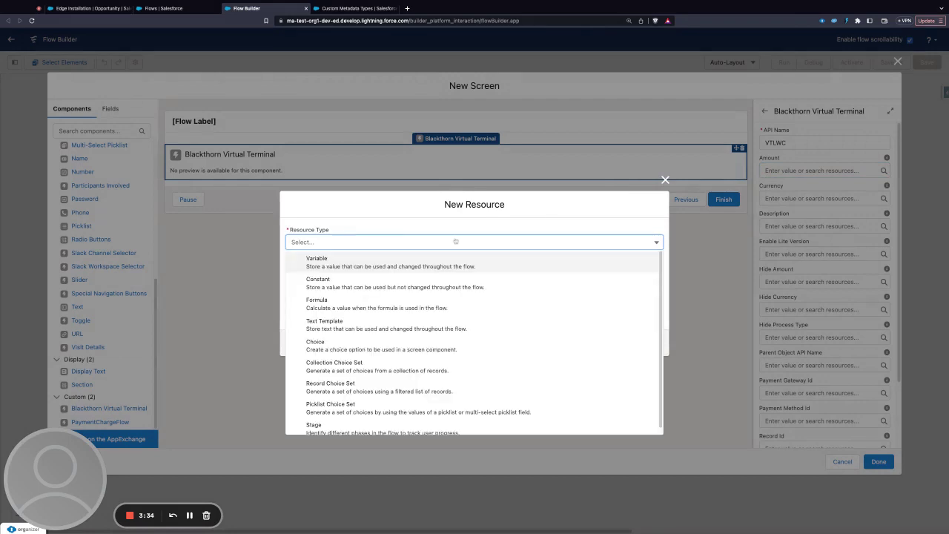
pyautogui.click(339, 267)
pyautogui.click(340, 261)
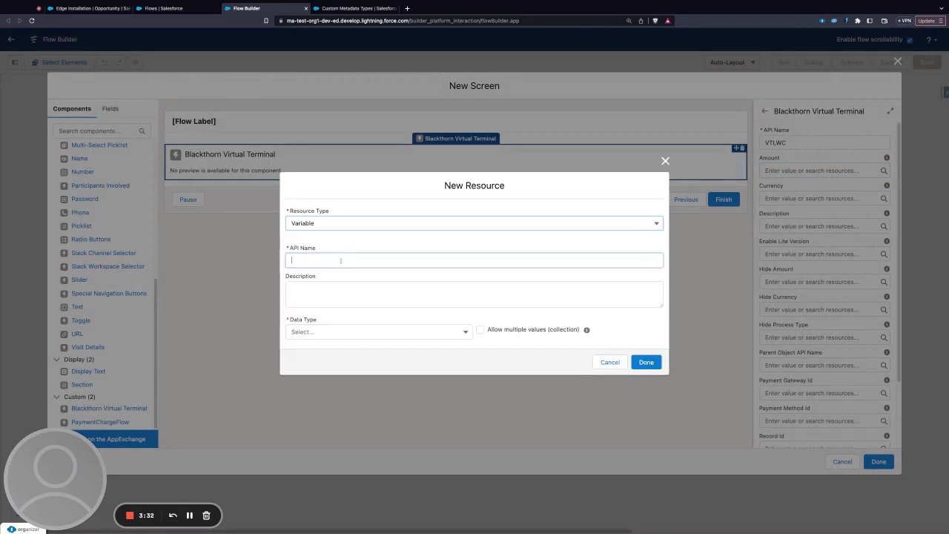
pyautogui.write('reco')
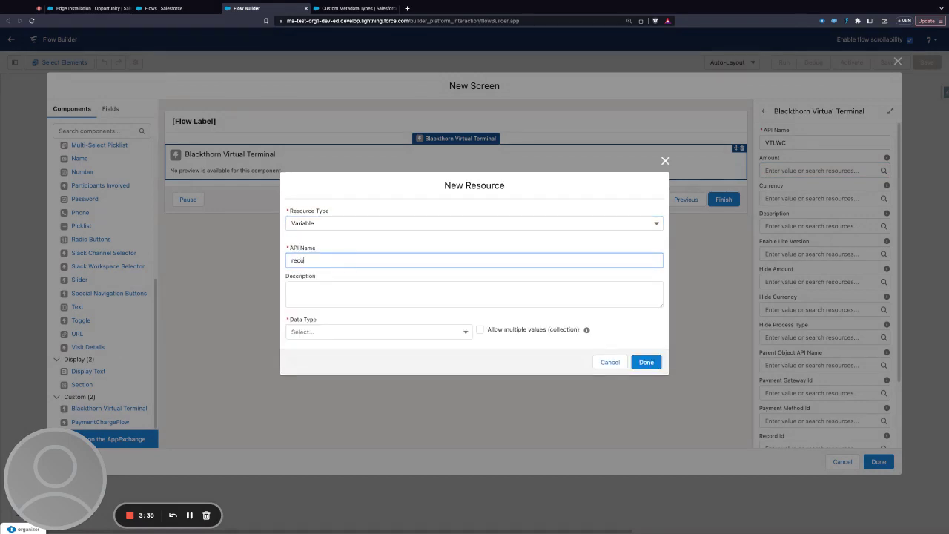
pyautogui.write('rdId')
# Give the variable the Record data type on the Invoice object (bt_stripe__Sales_Document__c), make it available for input, and save it
pyautogui.click(322, 332)
pyautogui.click(323, 365)
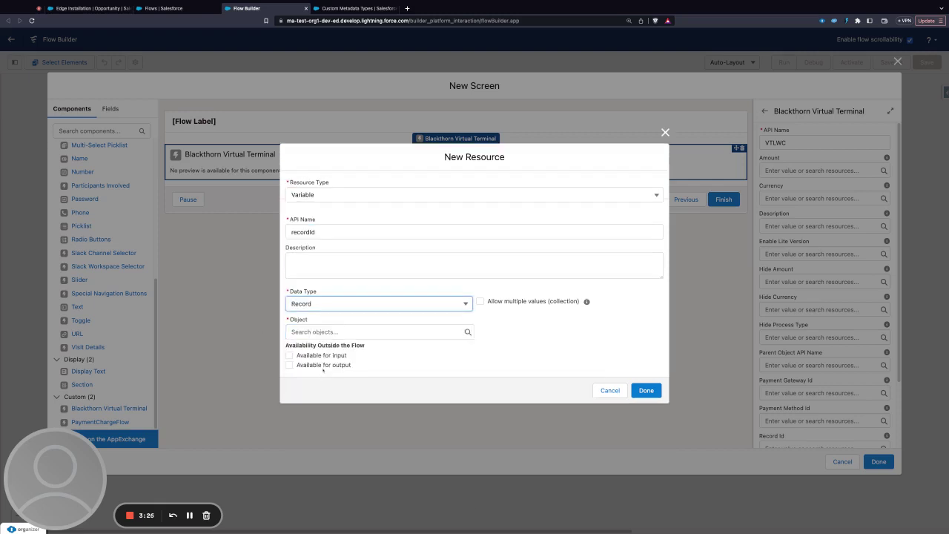
pyautogui.click(340, 331)
pyautogui.write('invoi')
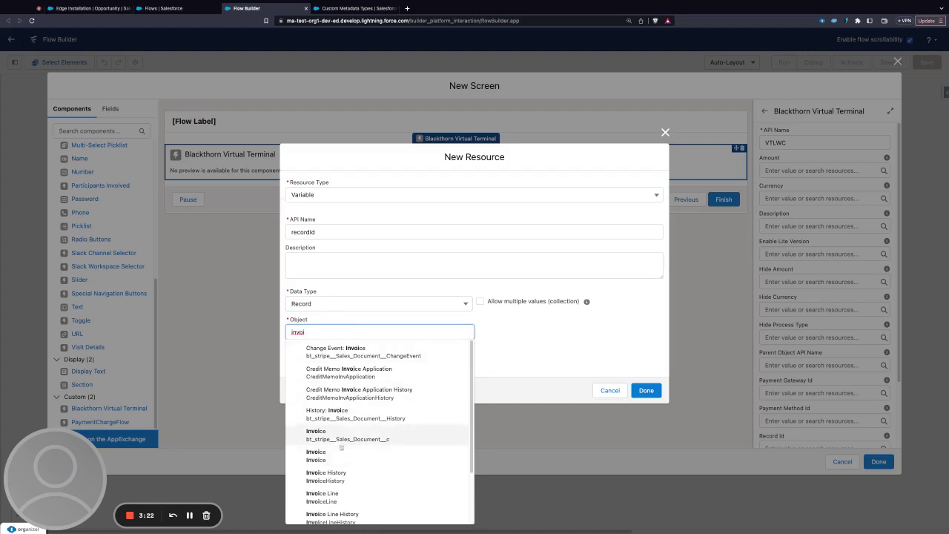
pyautogui.click(344, 436)
pyautogui.click(344, 356)
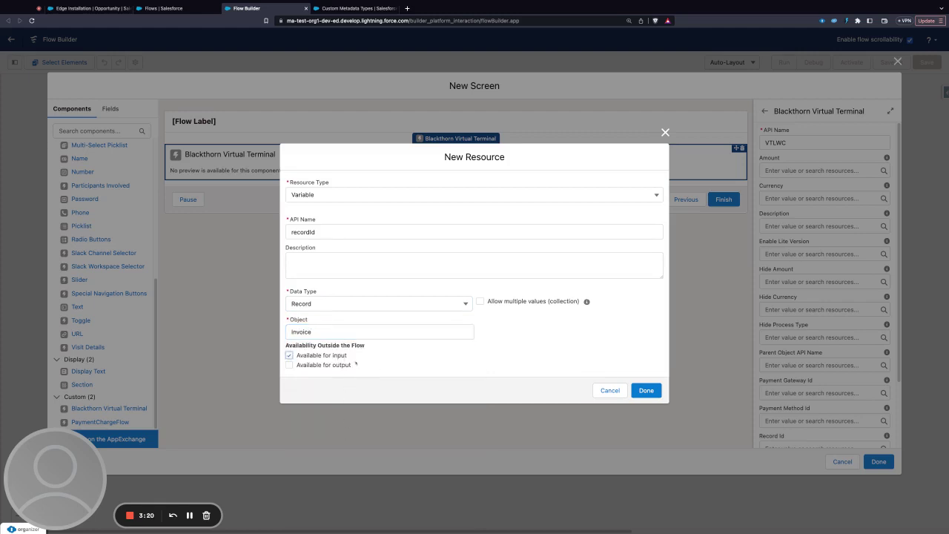
pyautogui.click(646, 390)
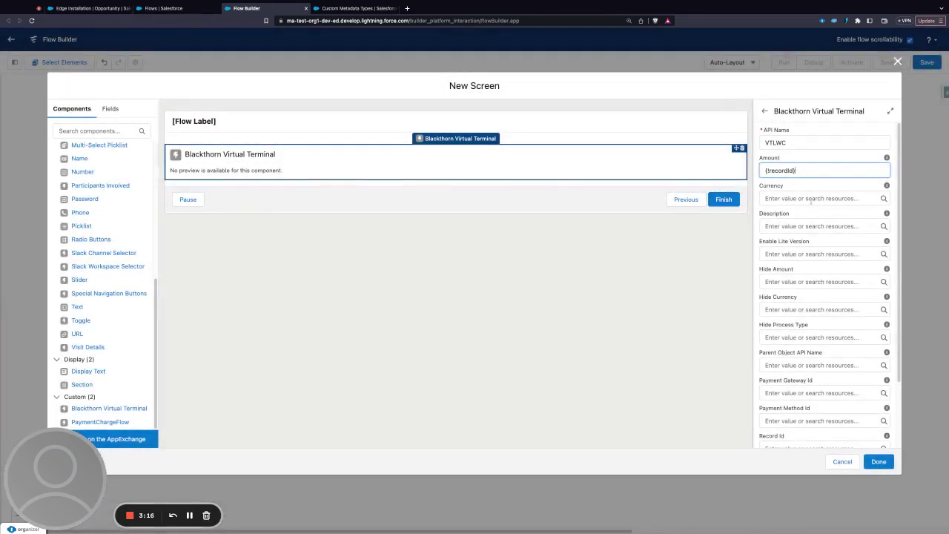
# Replace the component's Amount value with the Amount to Pay field (bt_stripe__Amount_to_Pay__c) of the recordId variable
pyautogui.click(812, 171)
pyautogui.press('BackSpace')
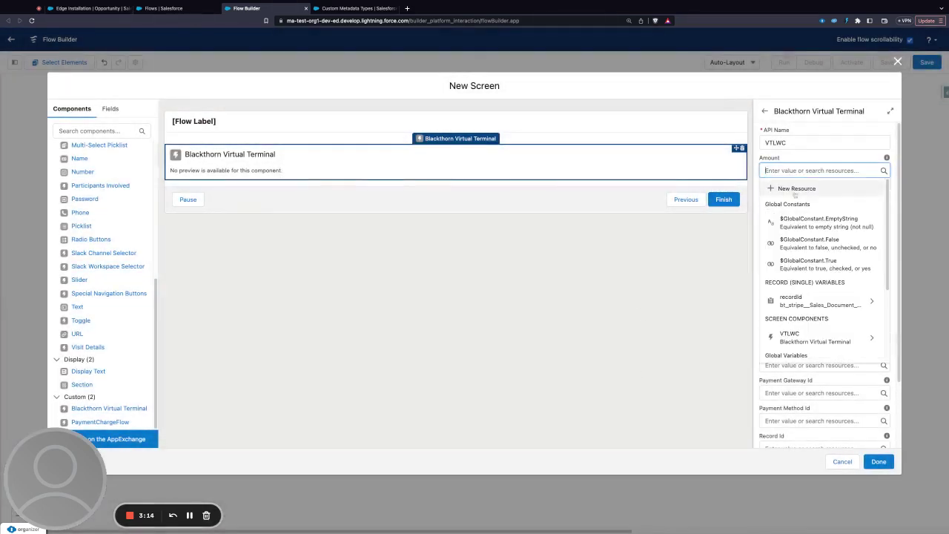
pyautogui.click(806, 300)
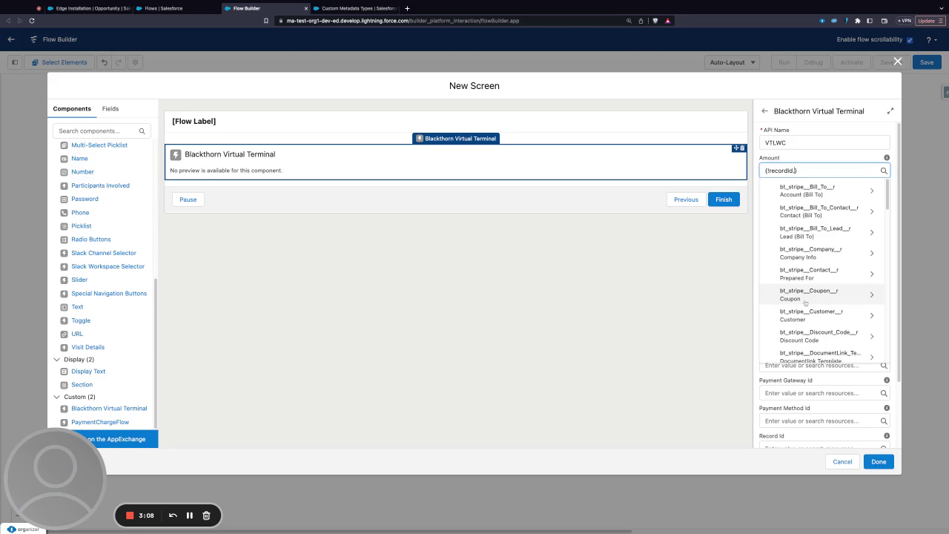
pyautogui.write('amount')
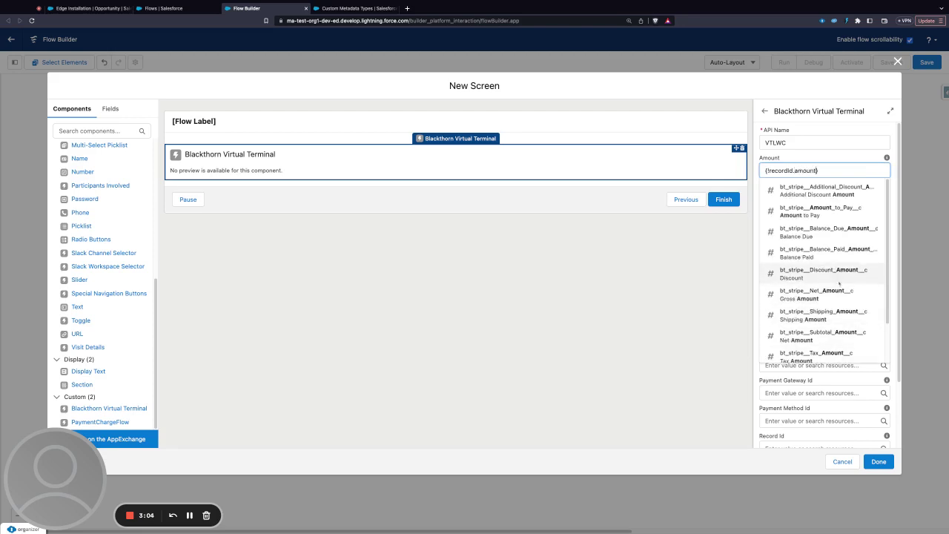
pyautogui.click(821, 211)
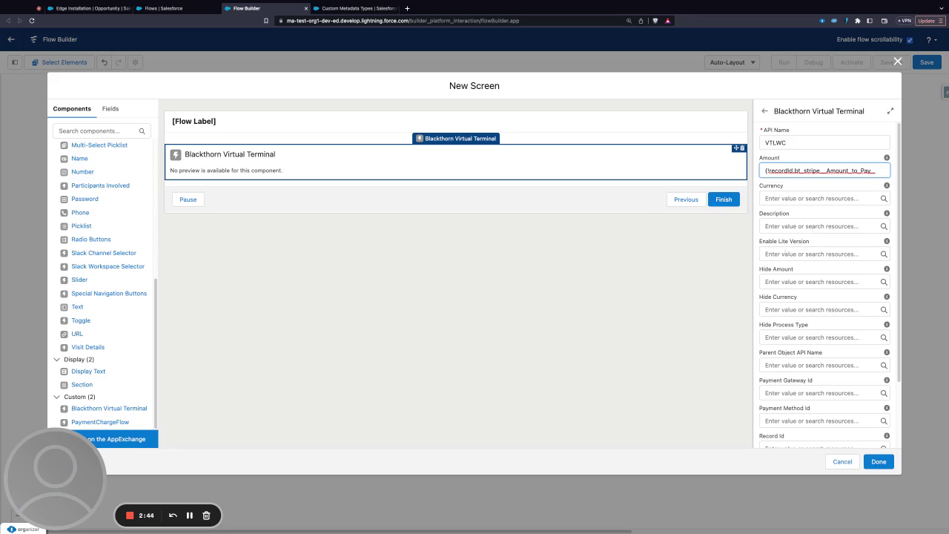
# Set the component's Enable Lite Version property to $GlobalConstant.True
pyautogui.click(816, 254)
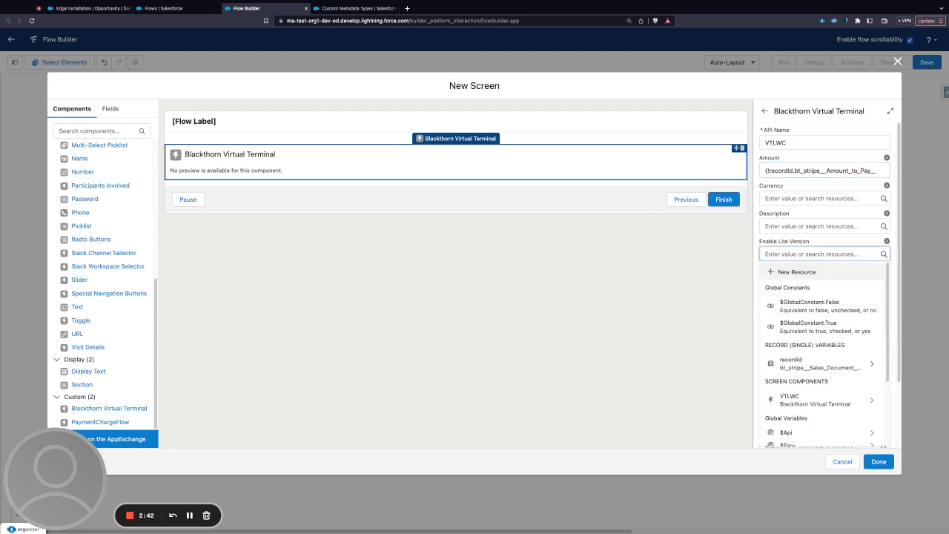
pyautogui.write('{t')
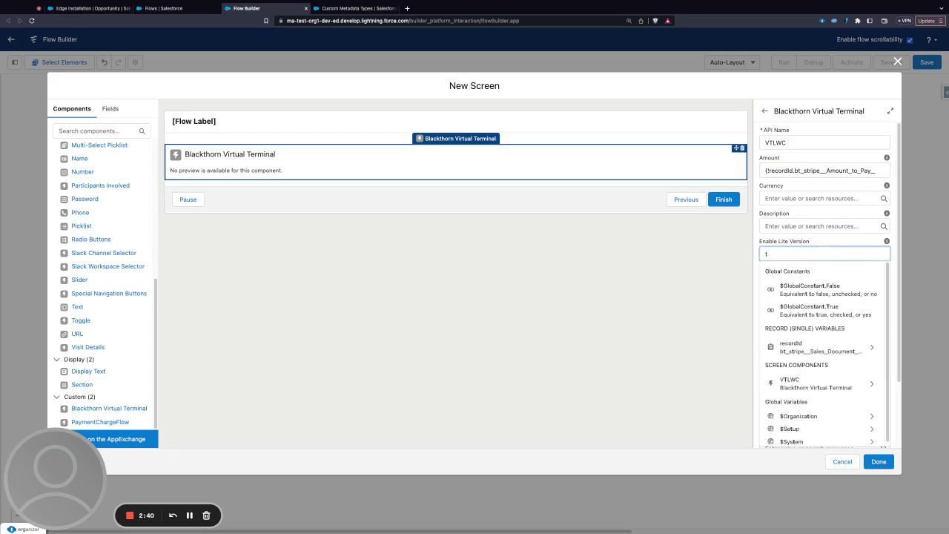
pyautogui.write('rue')
pyautogui.press('Down')
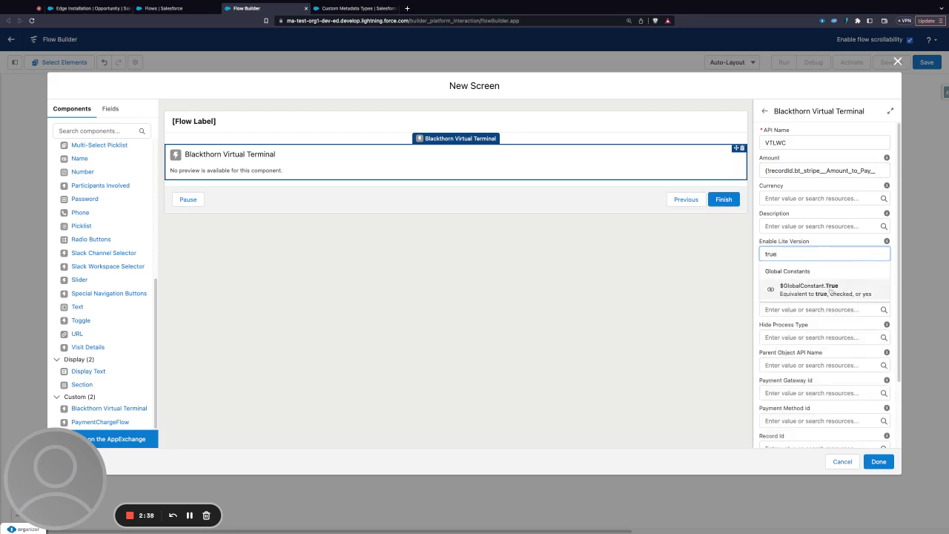
pyautogui.press('Return')
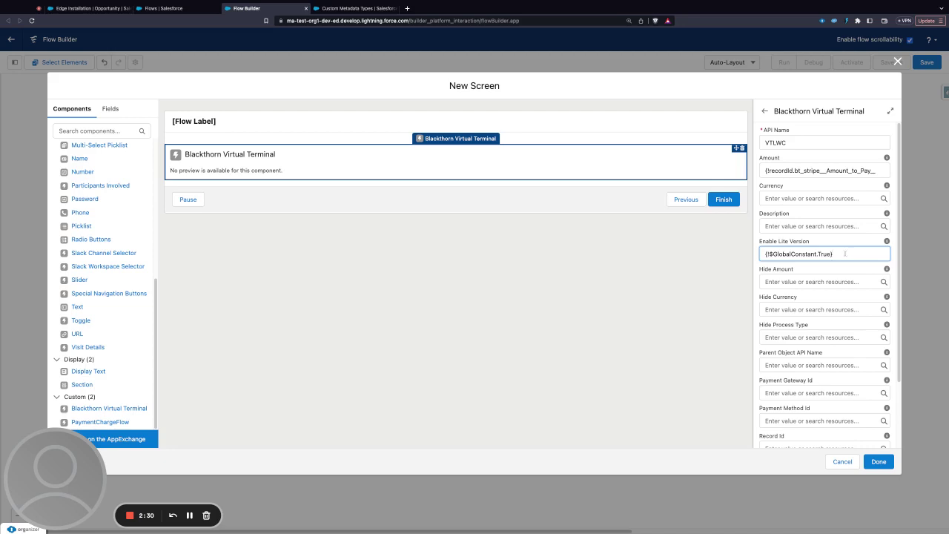
# Copy the {!$GlobalConstant.True} value from Enable Lite Version into the Hide Amount property
pyautogui.hotkey('alt', 'shift', 'Left')
pyautogui.hotkey('alt', 'shift', 'Left')
pyautogui.hotkey('alt', 'shift', 'Left')
pyautogui.press('super+c')
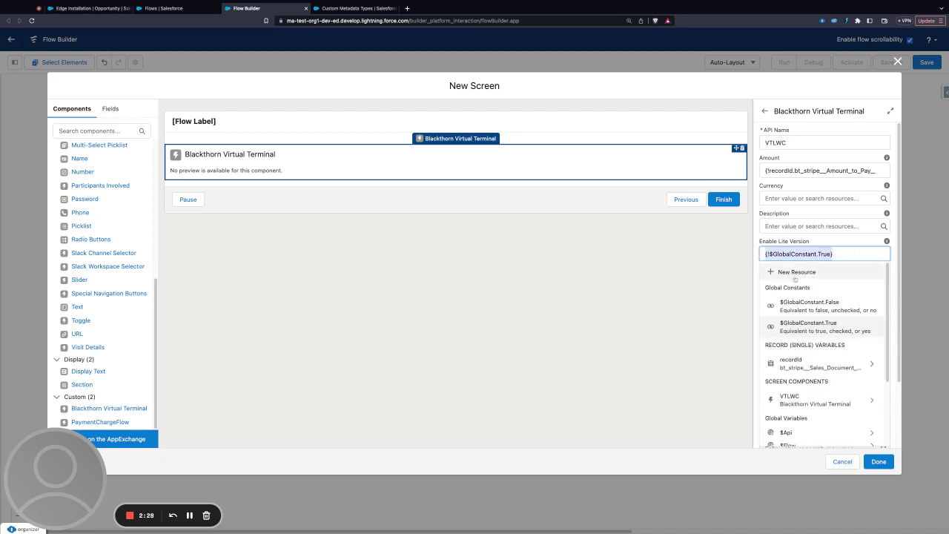
pyautogui.press('Tab')
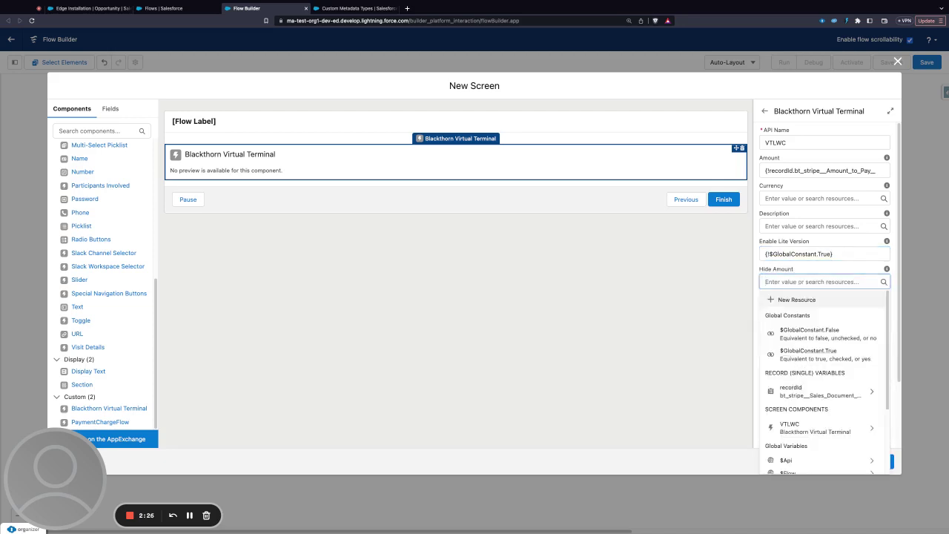
pyautogui.press('super+v')
pyautogui.click(846, 272)
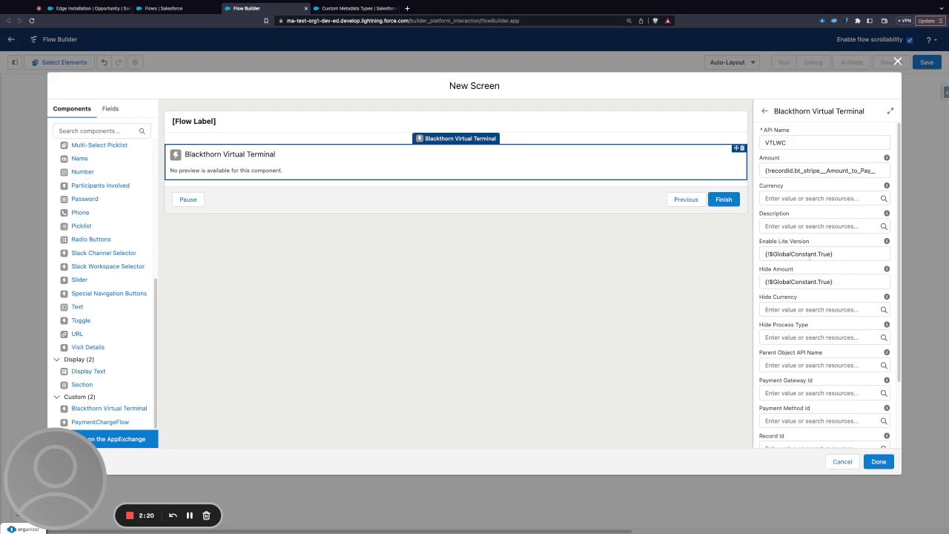
# Review the terminal component's remaining properties, from Hide Currency through Show Address
pyautogui.scroll(-2, 818, 303)
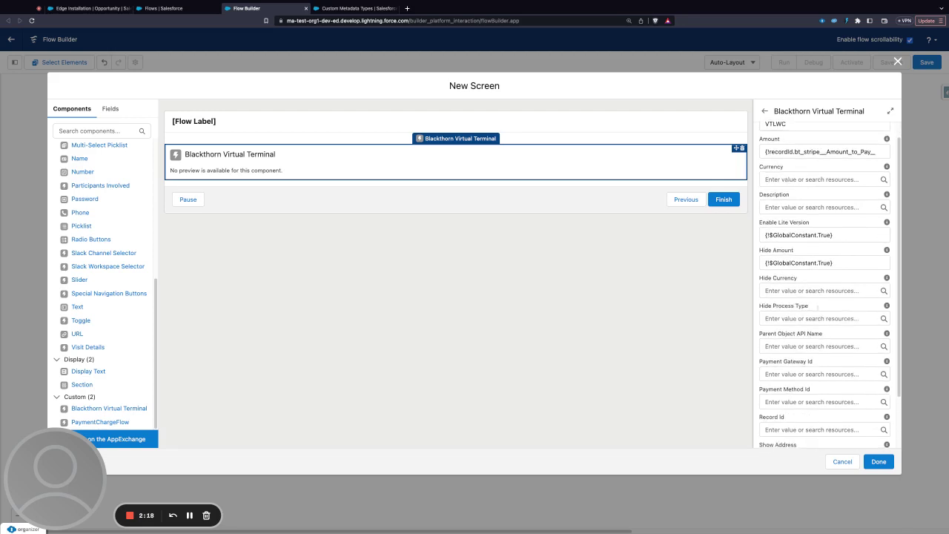
pyautogui.scroll(-3, 815, 307)
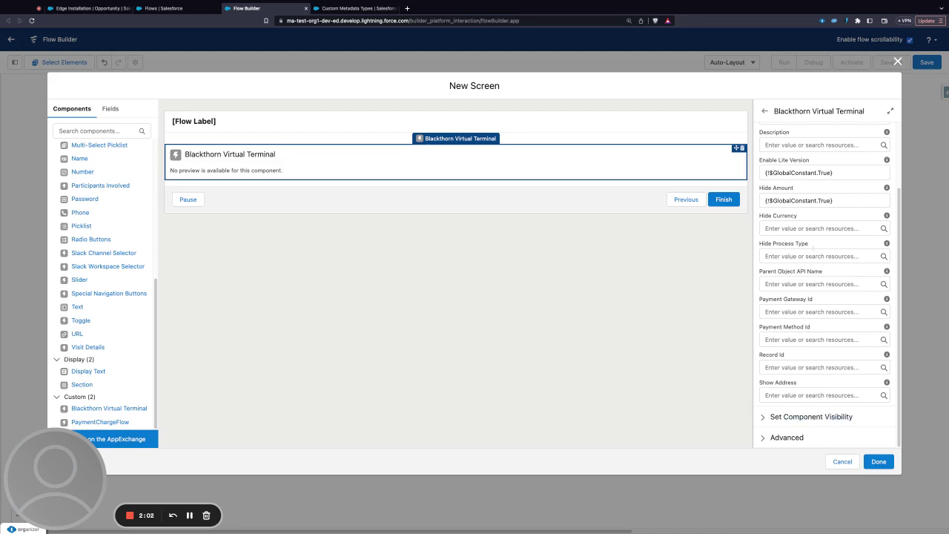
pyautogui.scroll(3, 813, 247)
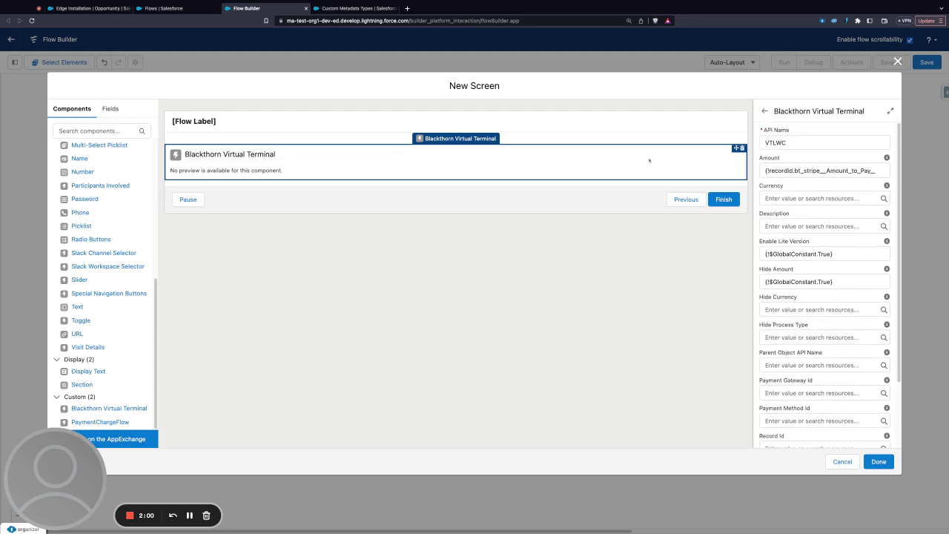
pyautogui.click(842, 461)
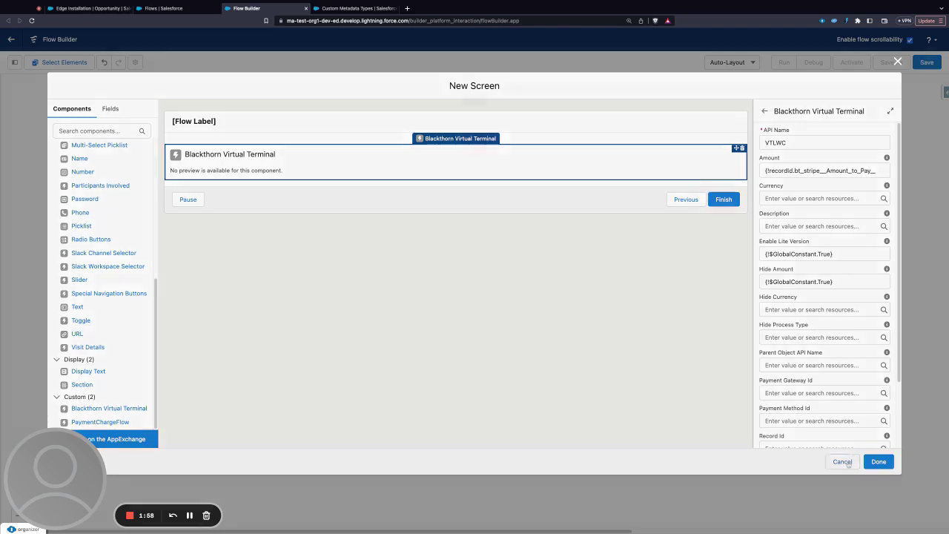
# Switch to the Virtual Terminal UAT app, open the first recently viewed invoice, and proceed to payment through its Pay Invoice action
pyautogui.click(106, 13)
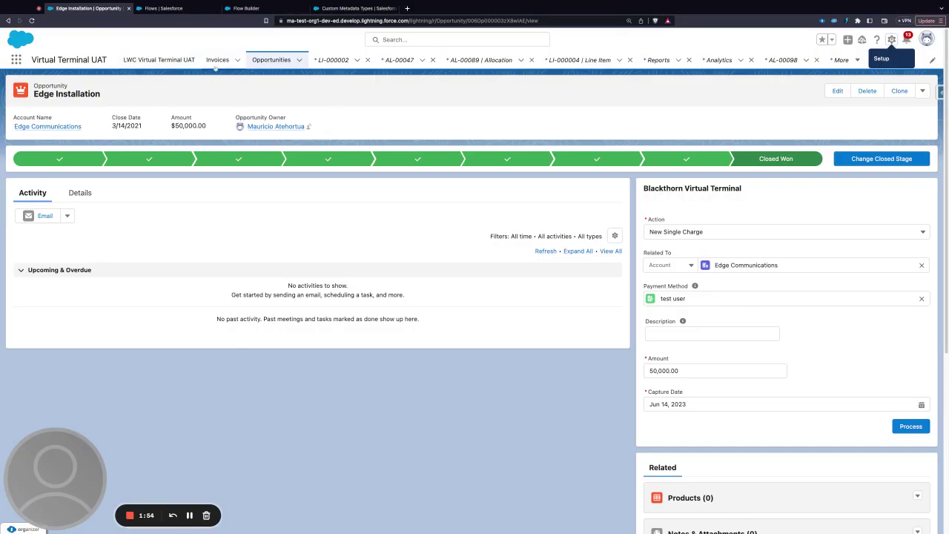
pyautogui.click(217, 59)
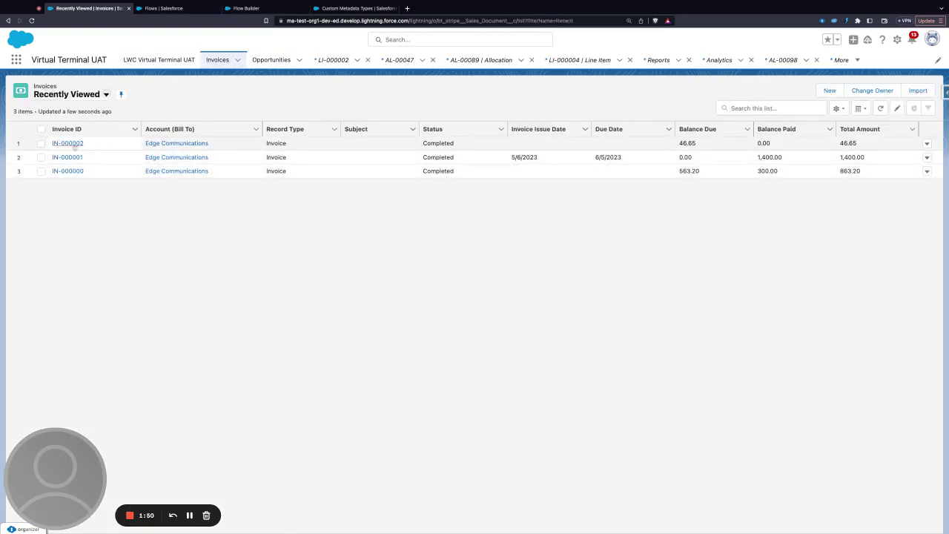
pyautogui.click(74, 144)
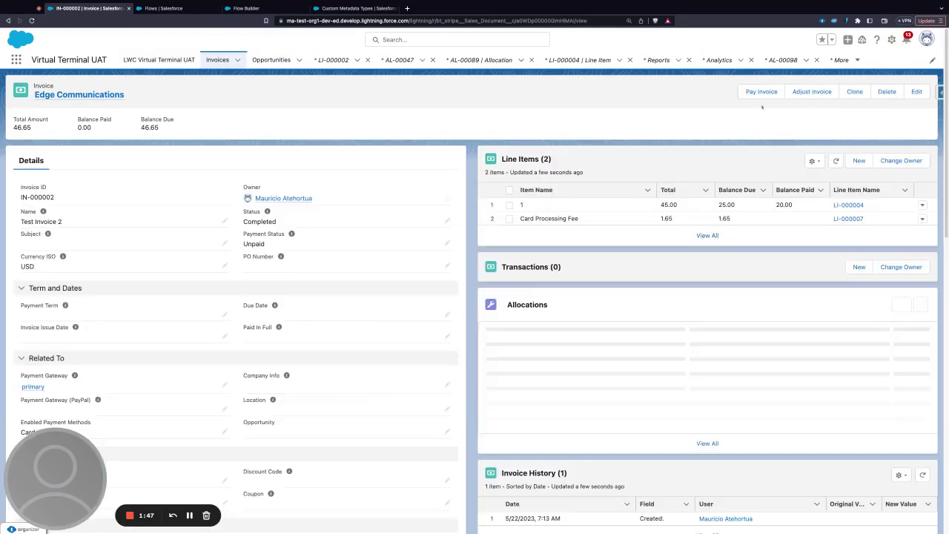
pyautogui.click(761, 92)
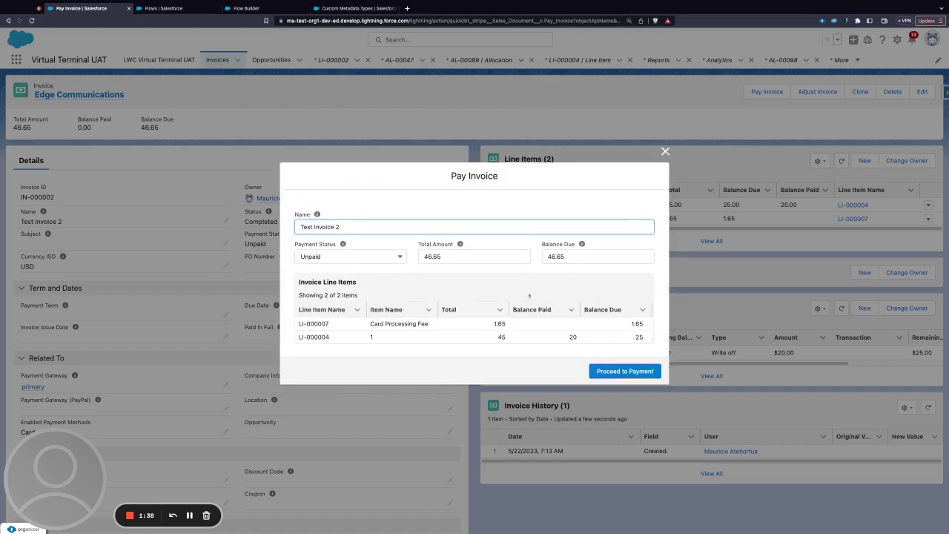
pyautogui.click(627, 371)
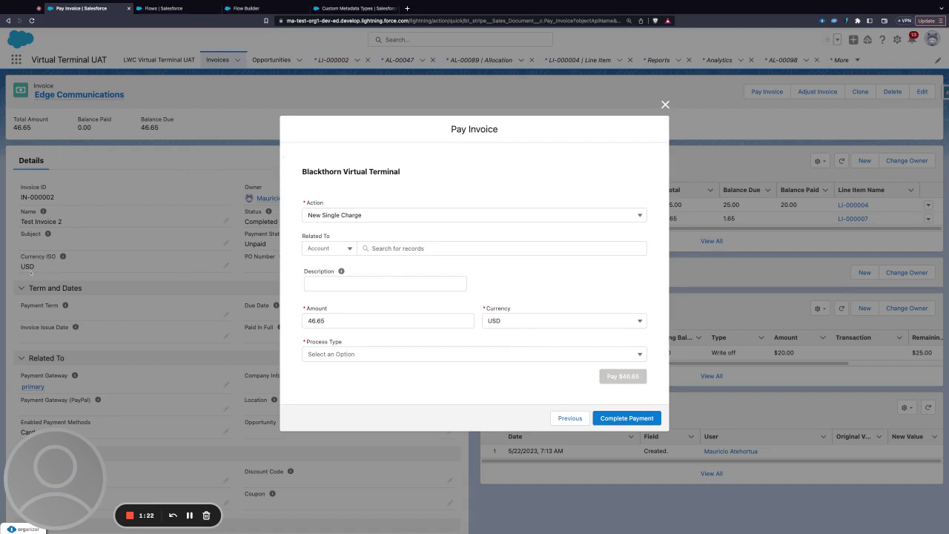
# Choose Capture Now as the process type and Edge Communications as the related account, and close the payment form without paying
pyautogui.click(391, 358)
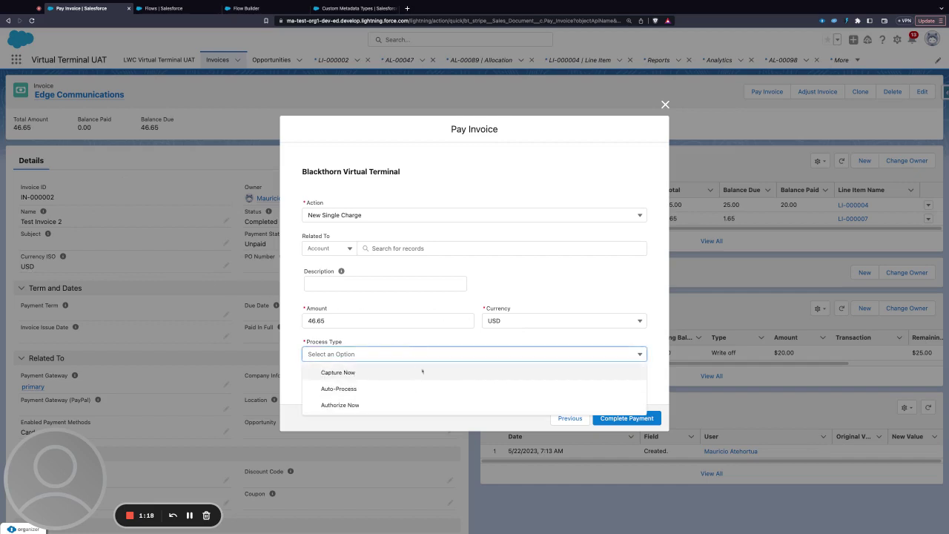
pyautogui.click(386, 373)
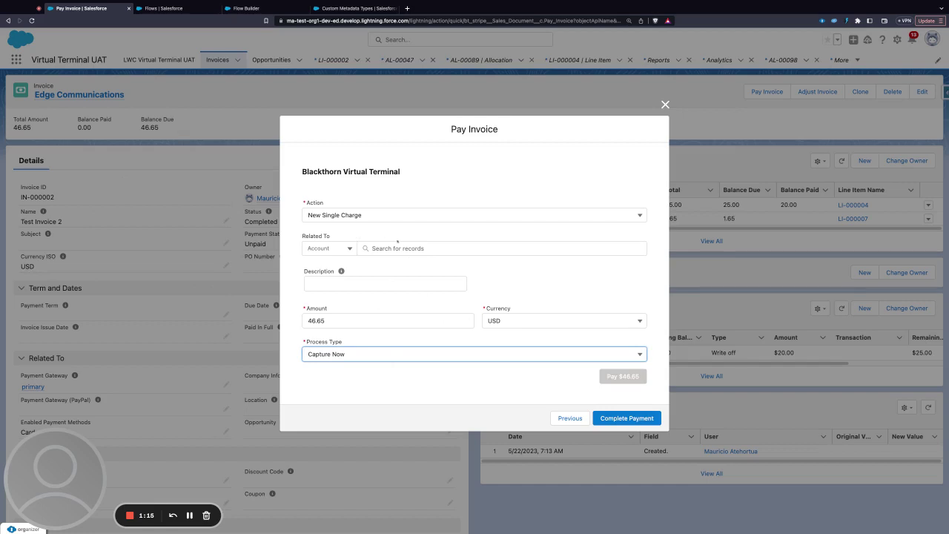
pyautogui.click(397, 247)
pyautogui.click(400, 265)
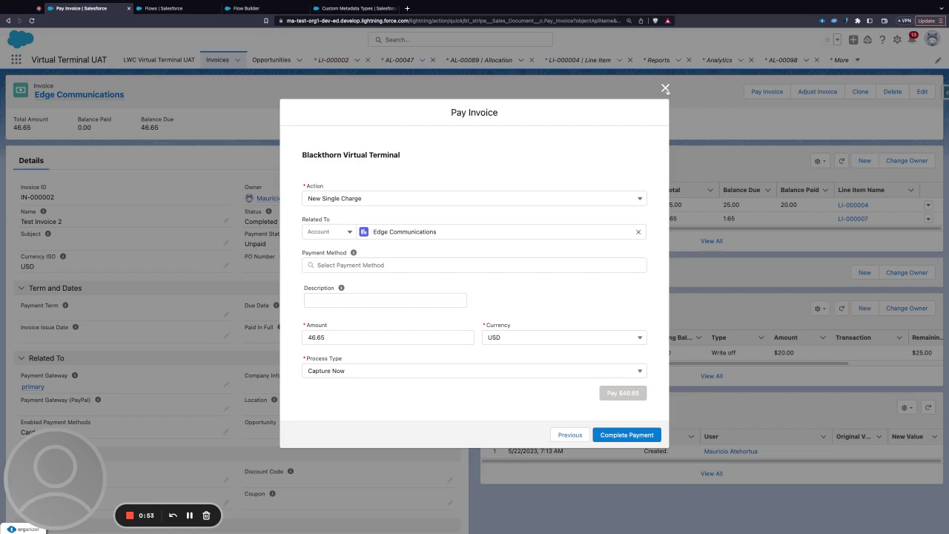
pyautogui.click(666, 89)
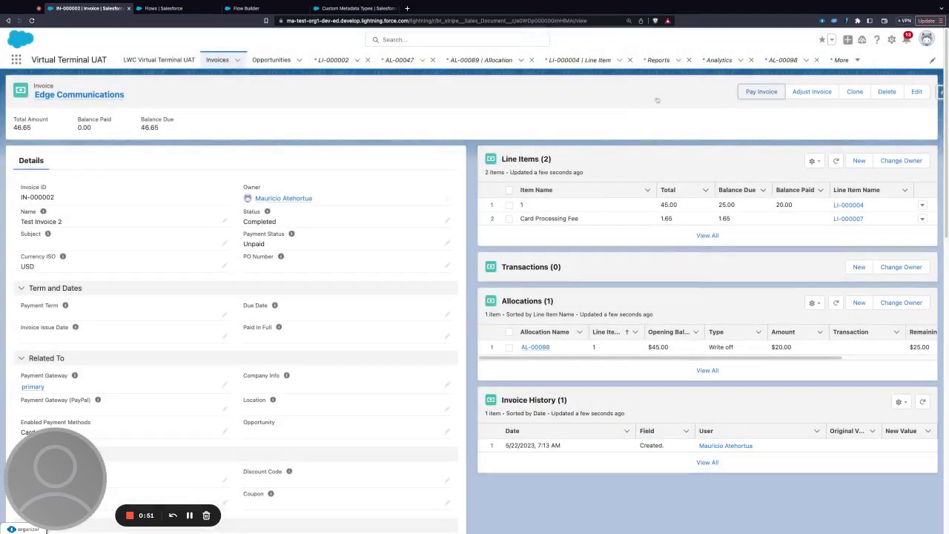